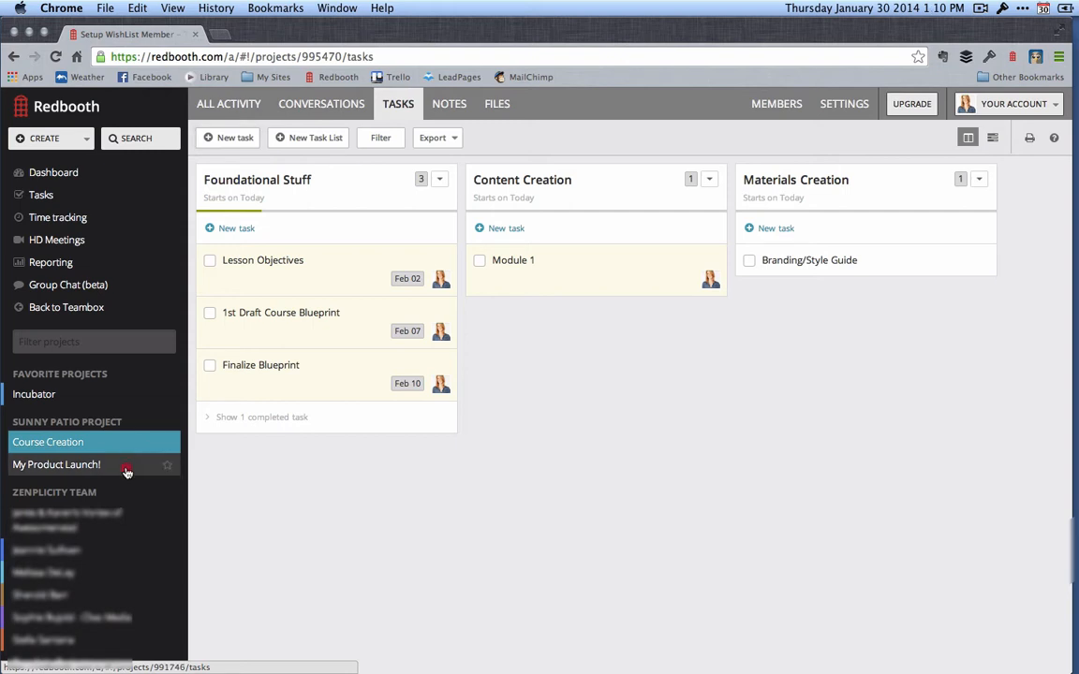
Step: Open the My Product Launch! project's tasks and switch the task lists to the side-by-side column view
click(126, 471)
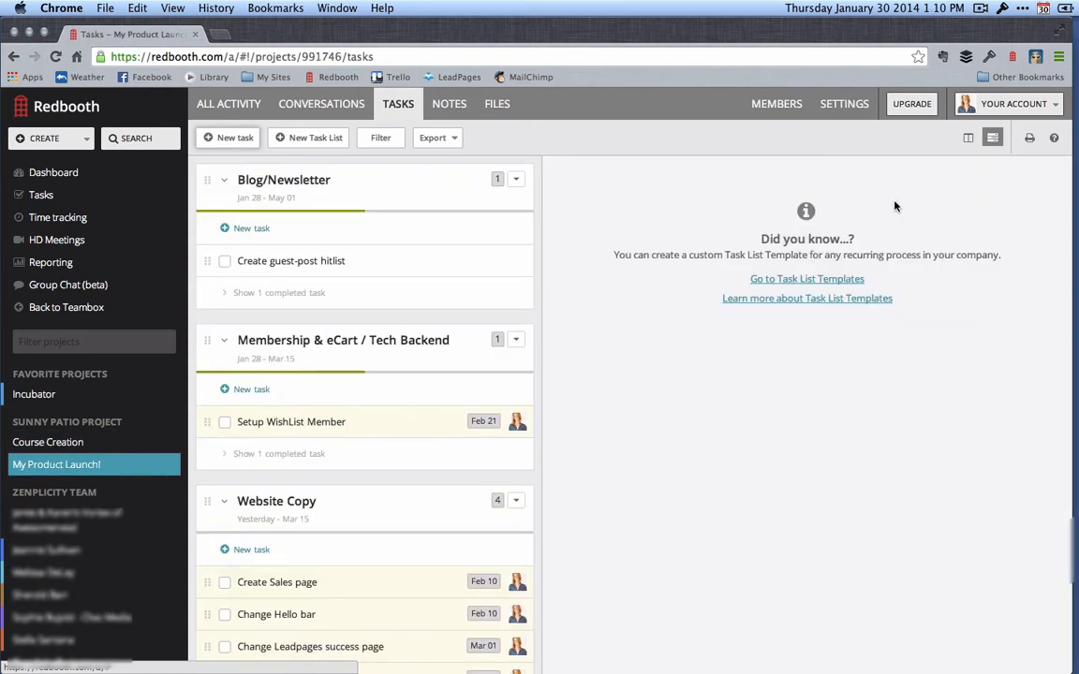
click(968, 139)
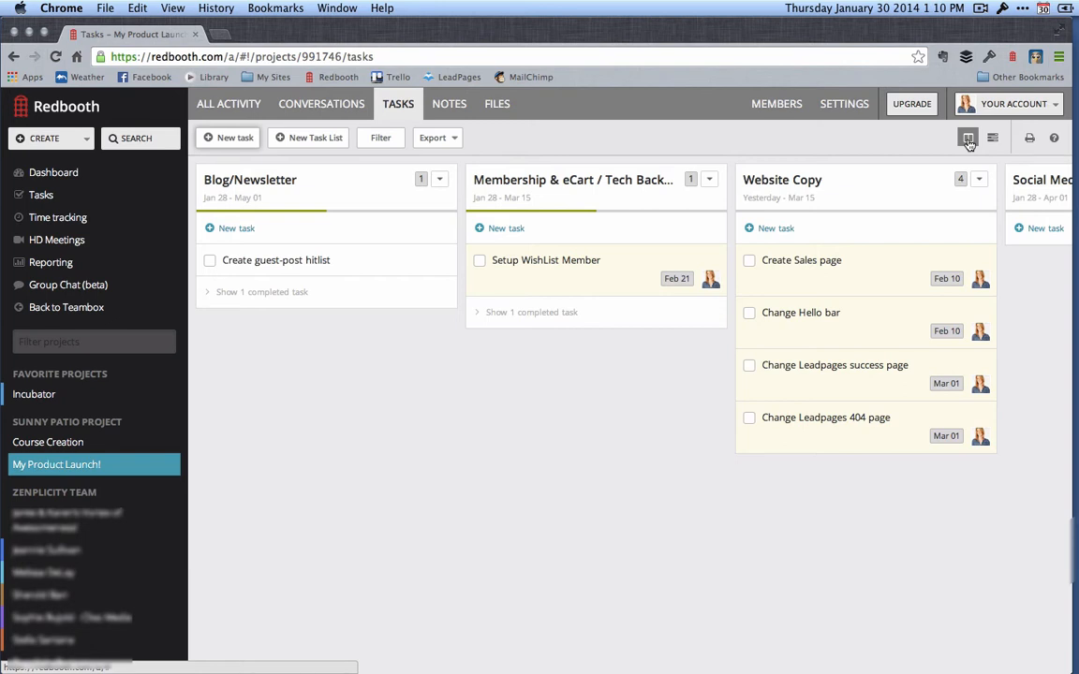
Step: Look over the Course Creation task lists, then return to My Product Launch! and review all its task lists through Social Media Promotion
click(161, 441)
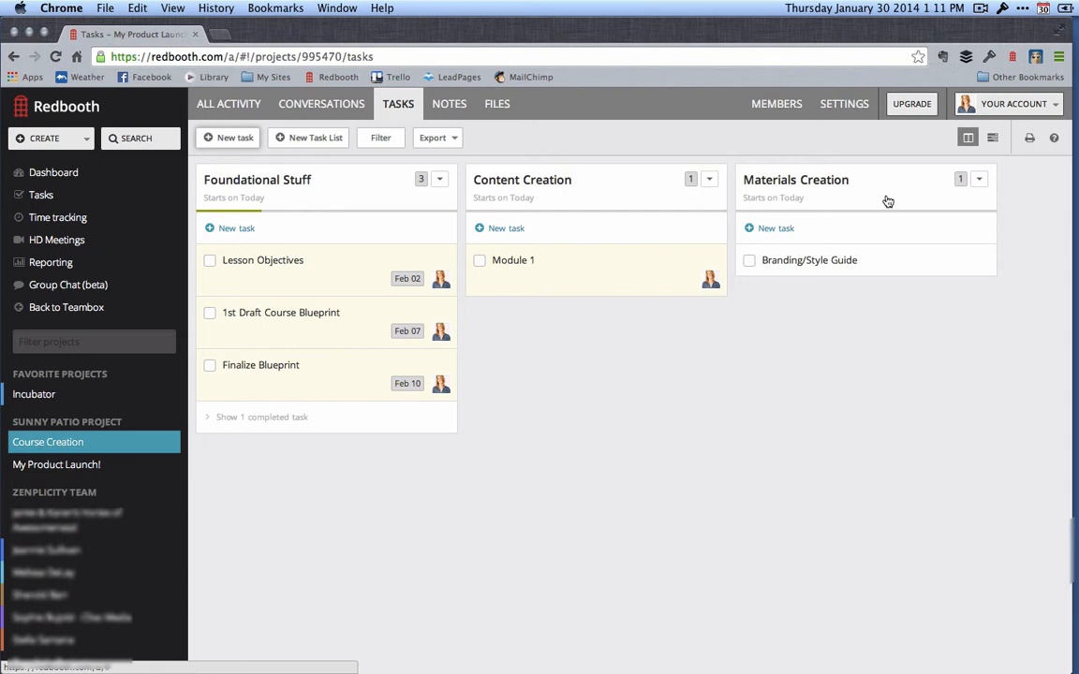
click(94, 465)
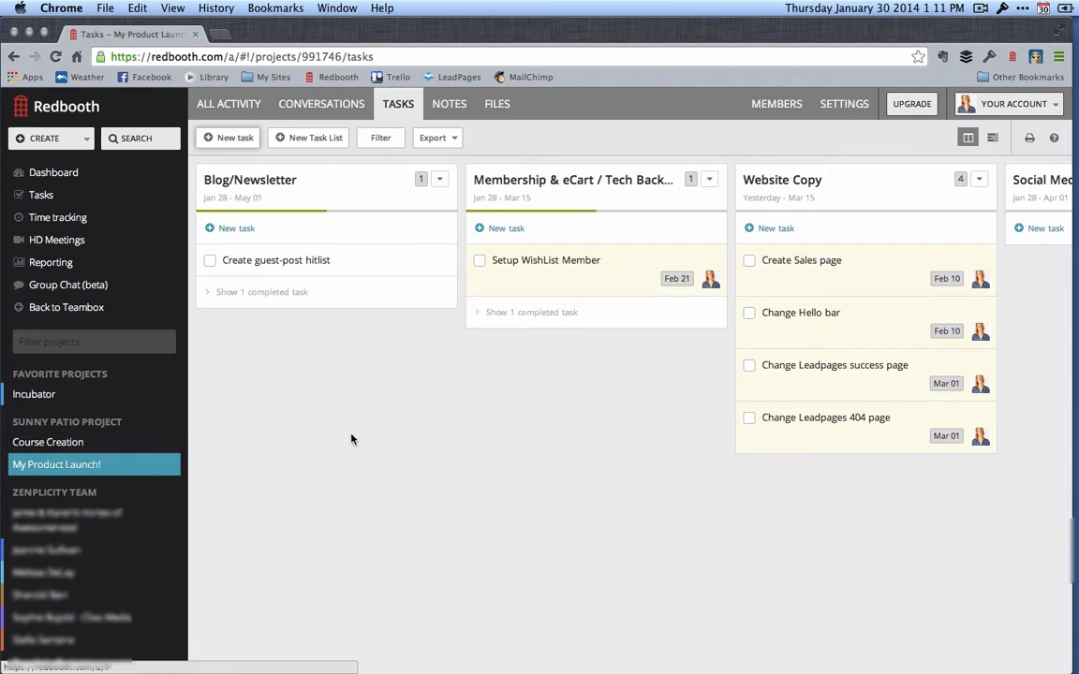
scroll(352, 440, right, 3)
scroll(352, 440, right, 8)
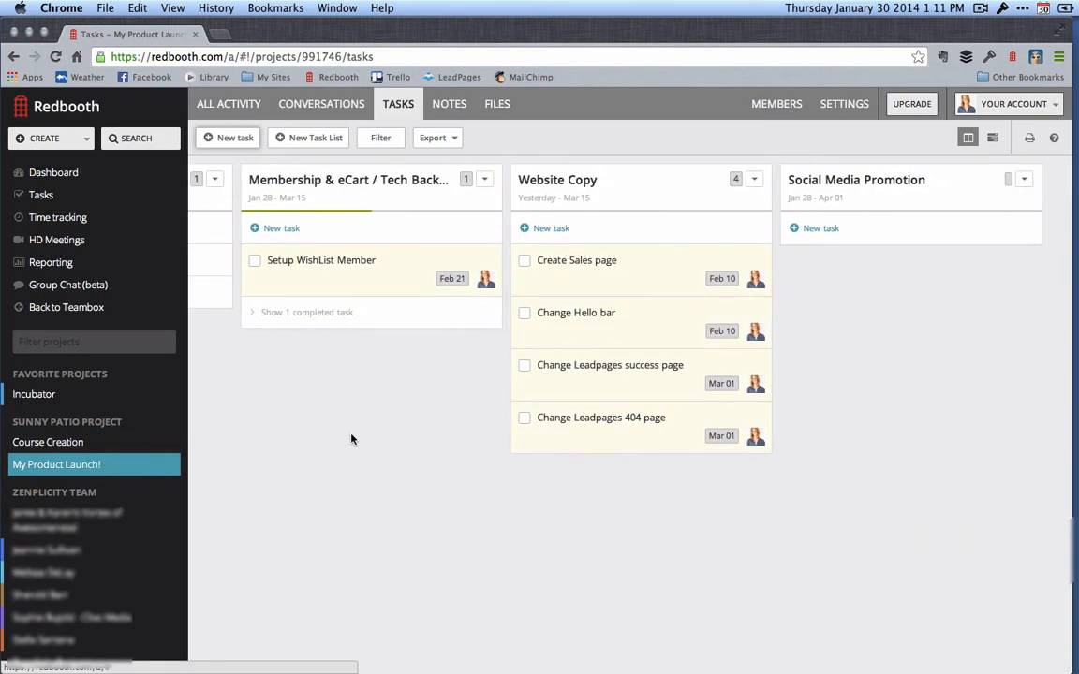
scroll(352, 440, left, 10)
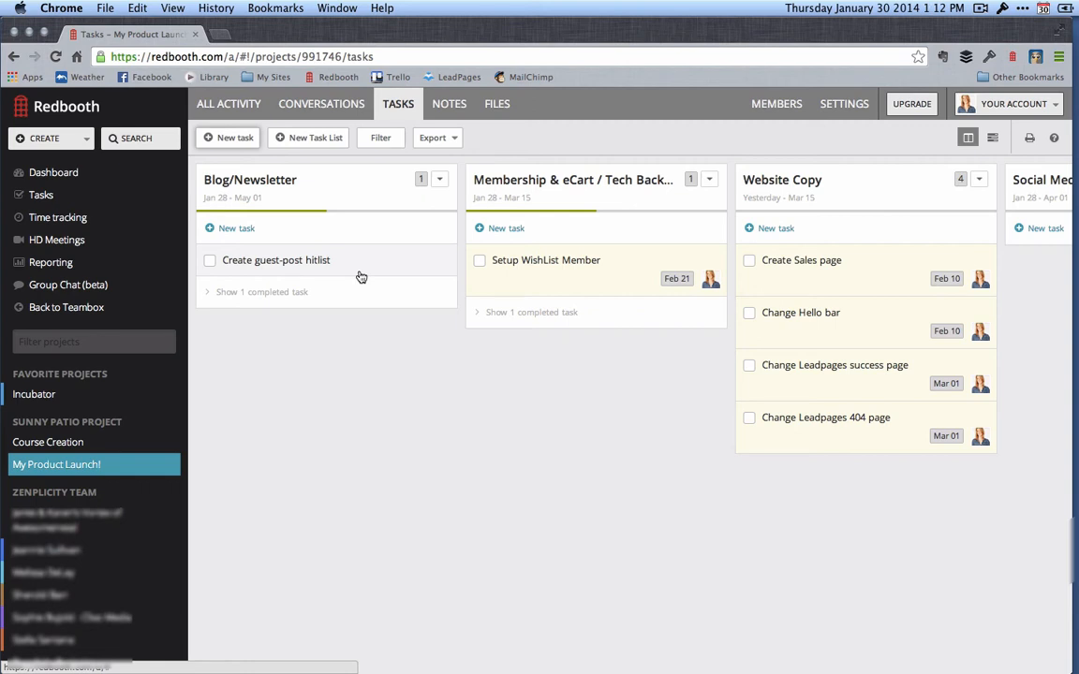
Step: Assign the "Create guest-post hitlist" task to the account owner and set its due date to January 31, 2014
click(360, 277)
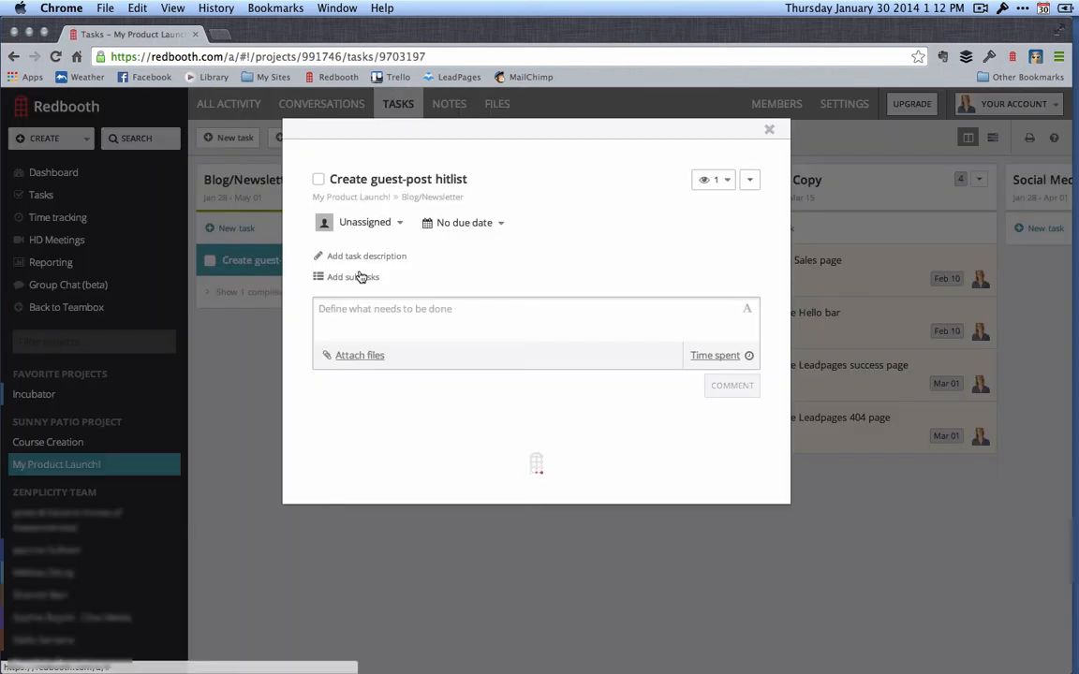
click(354, 224)
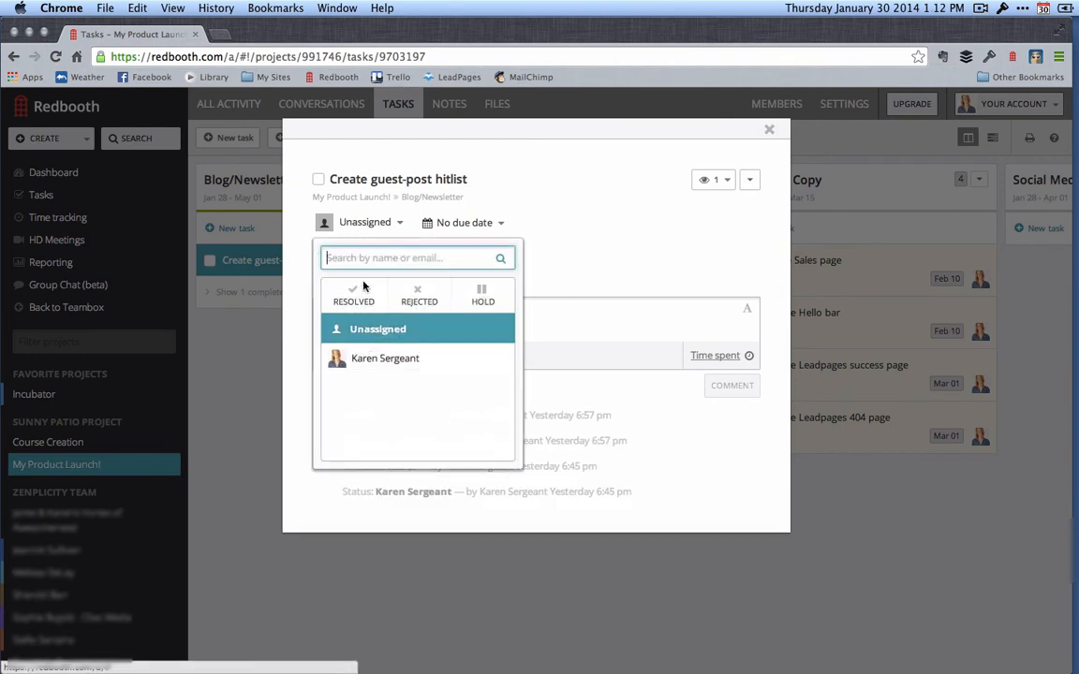
click(368, 360)
click(471, 221)
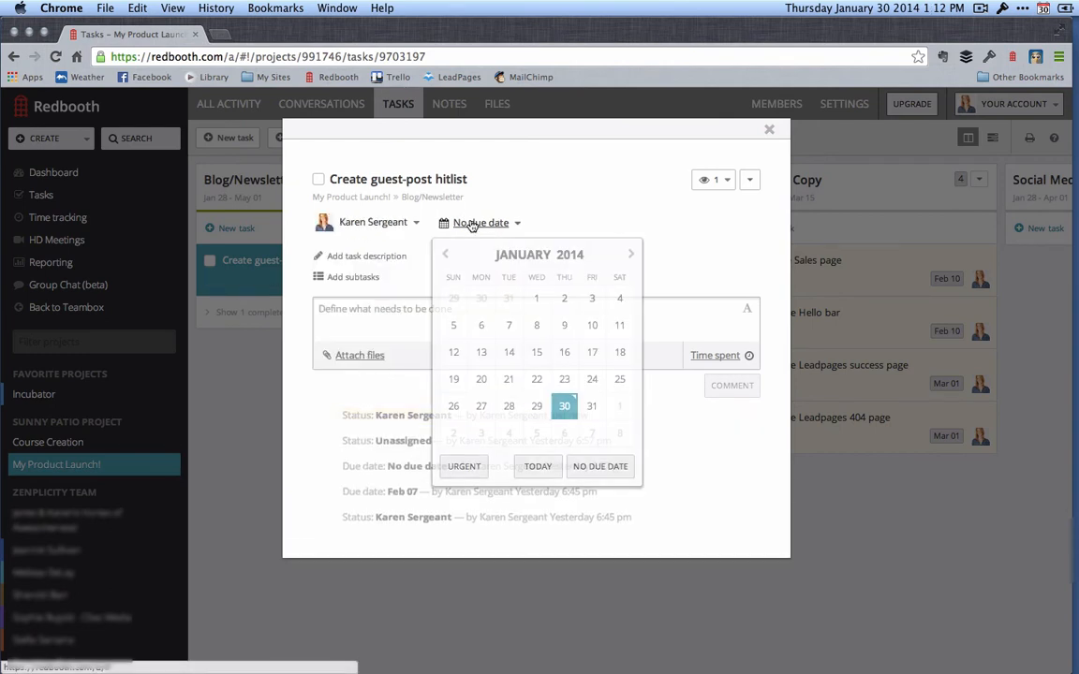
click(596, 412)
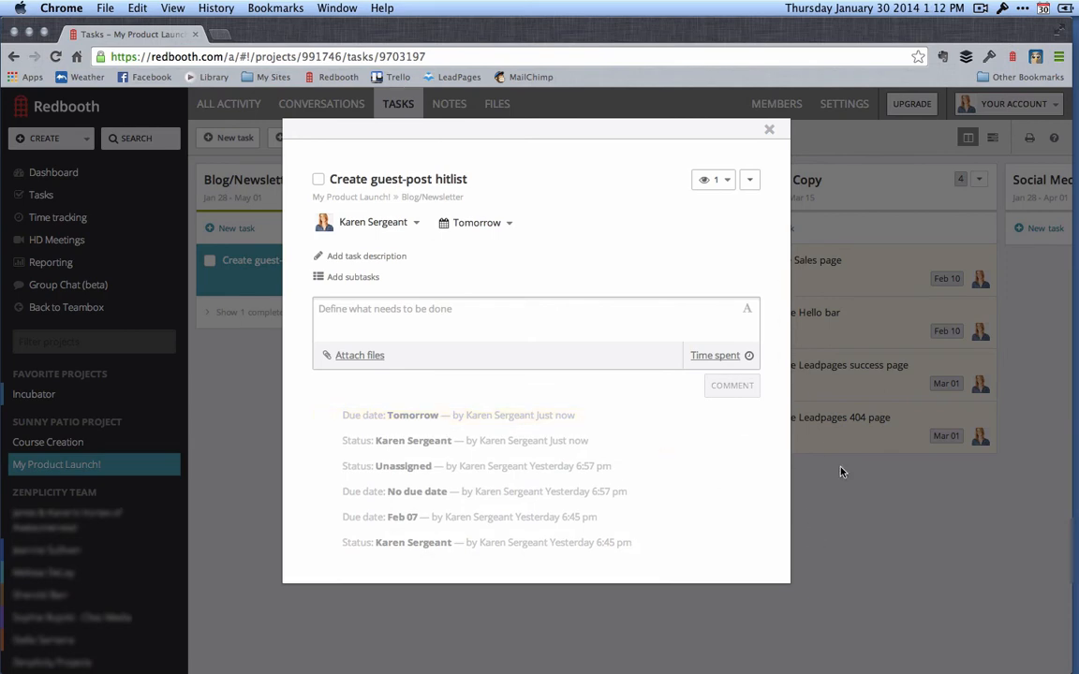
click(794, 487)
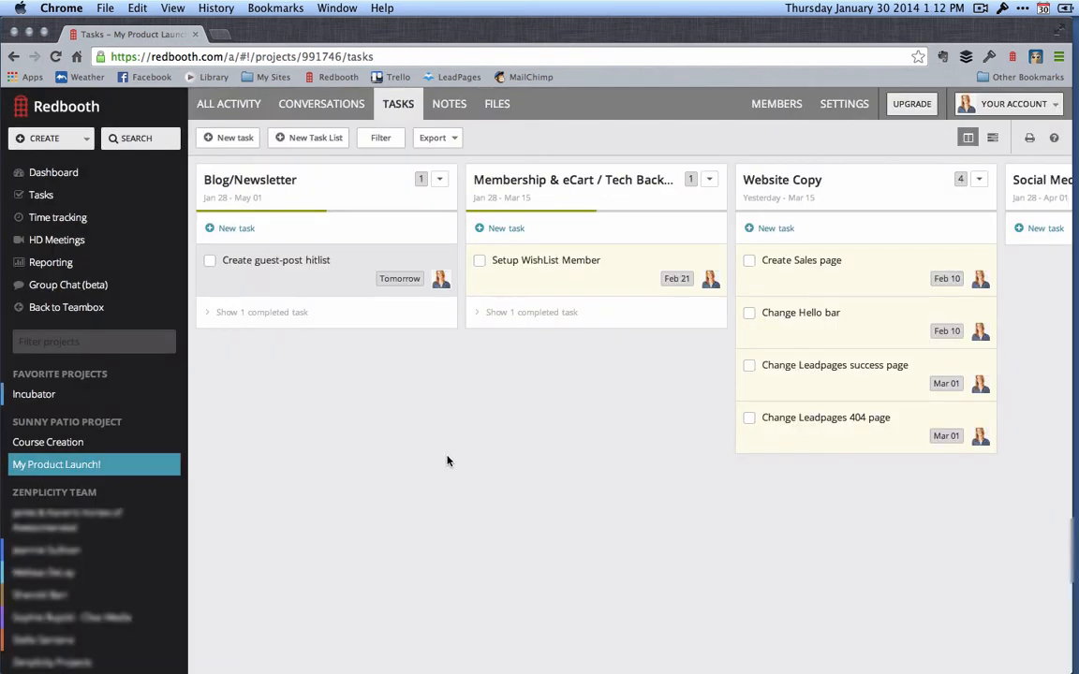
Step: Open the user reports and look through the users available for reporting, keeping the current user
click(82, 265)
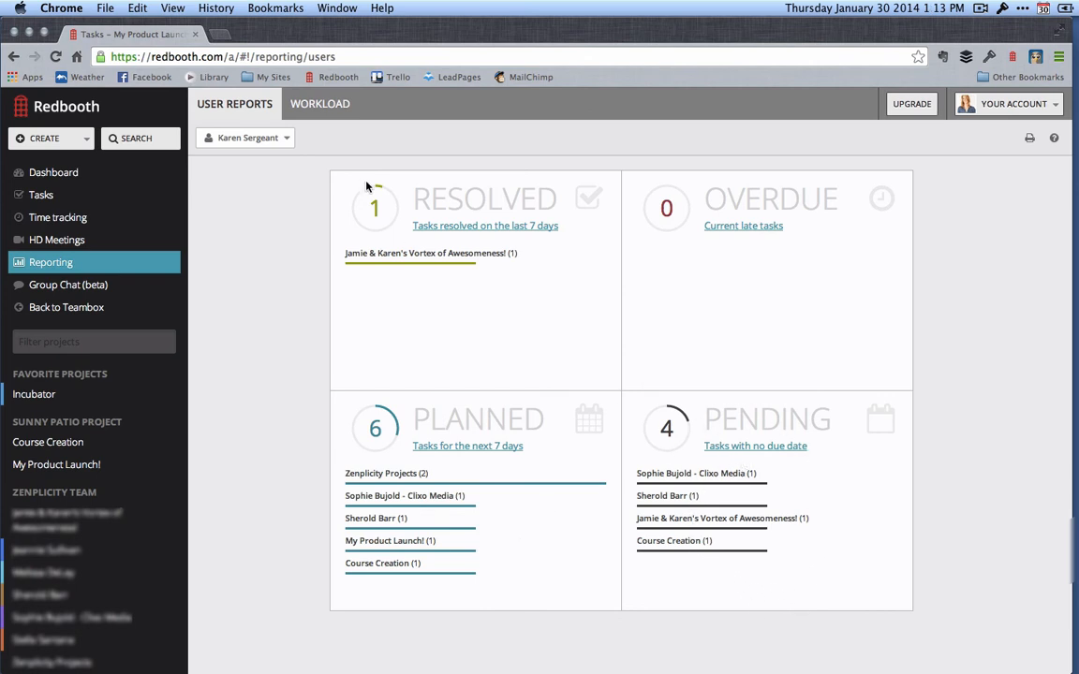
click(284, 141)
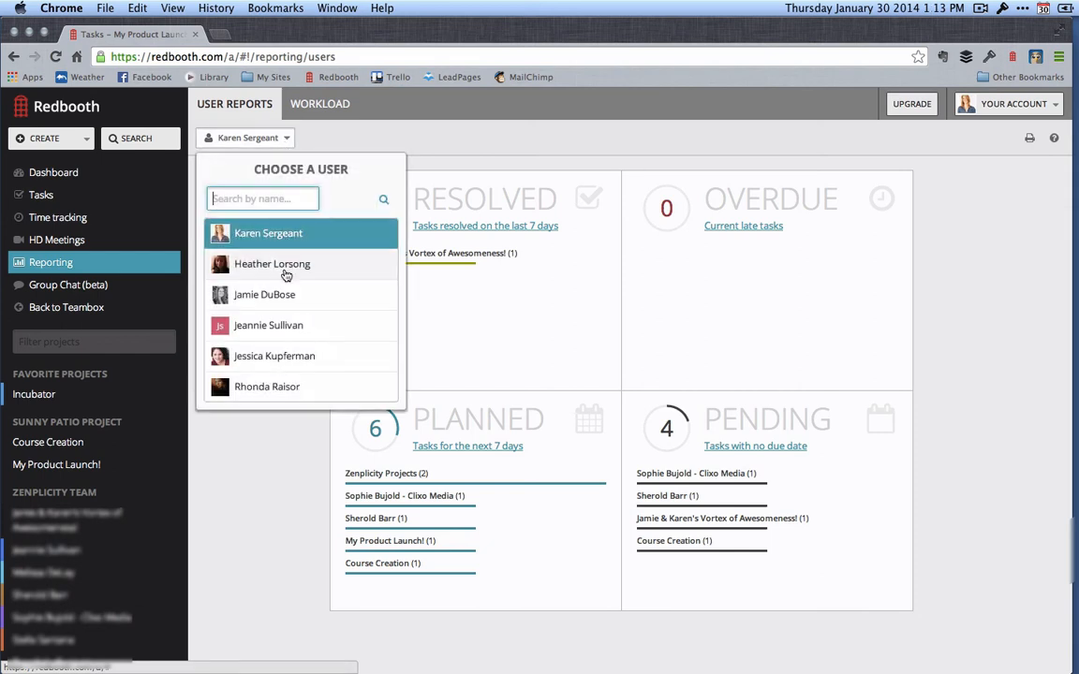
scroll(292, 320, down, 2)
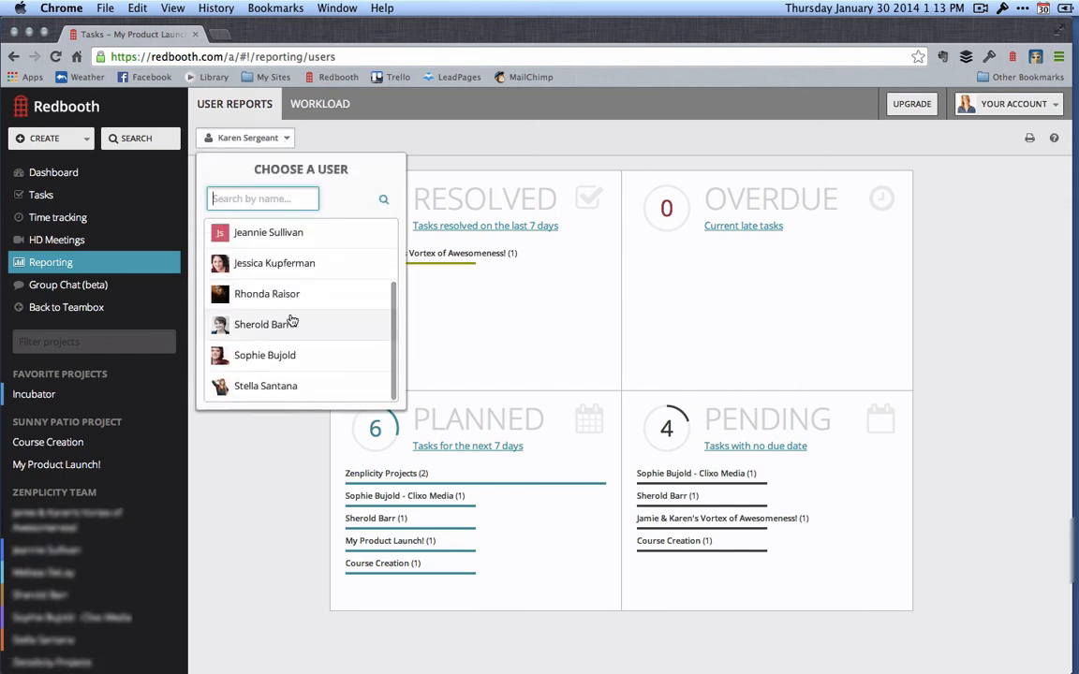
scroll(291, 322, up, 3)
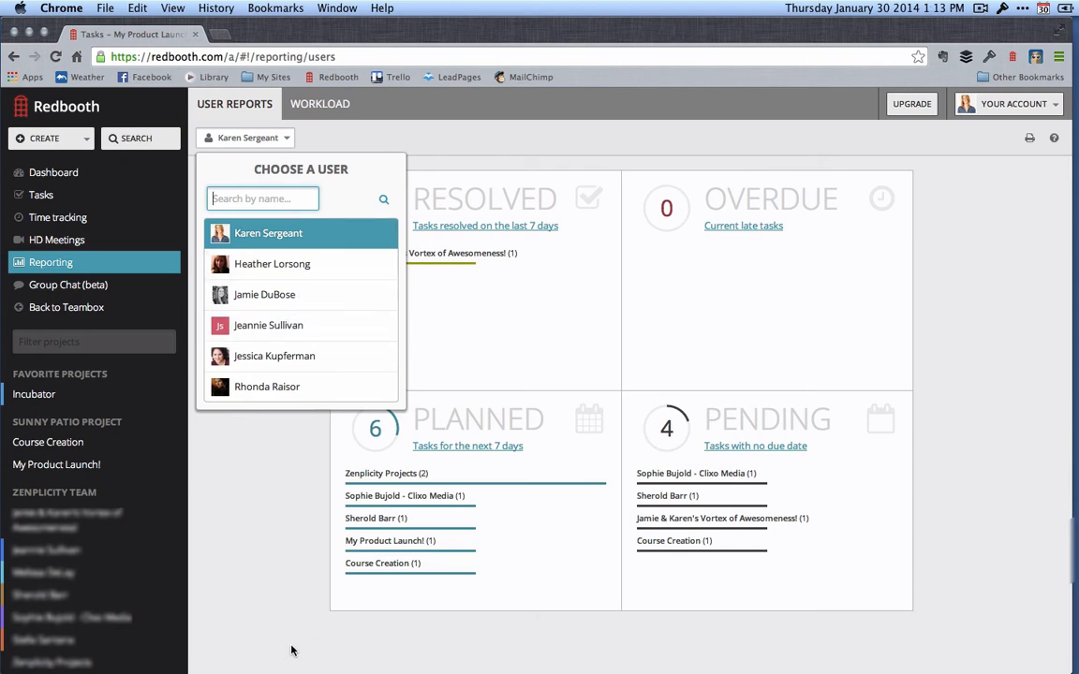
click(288, 580)
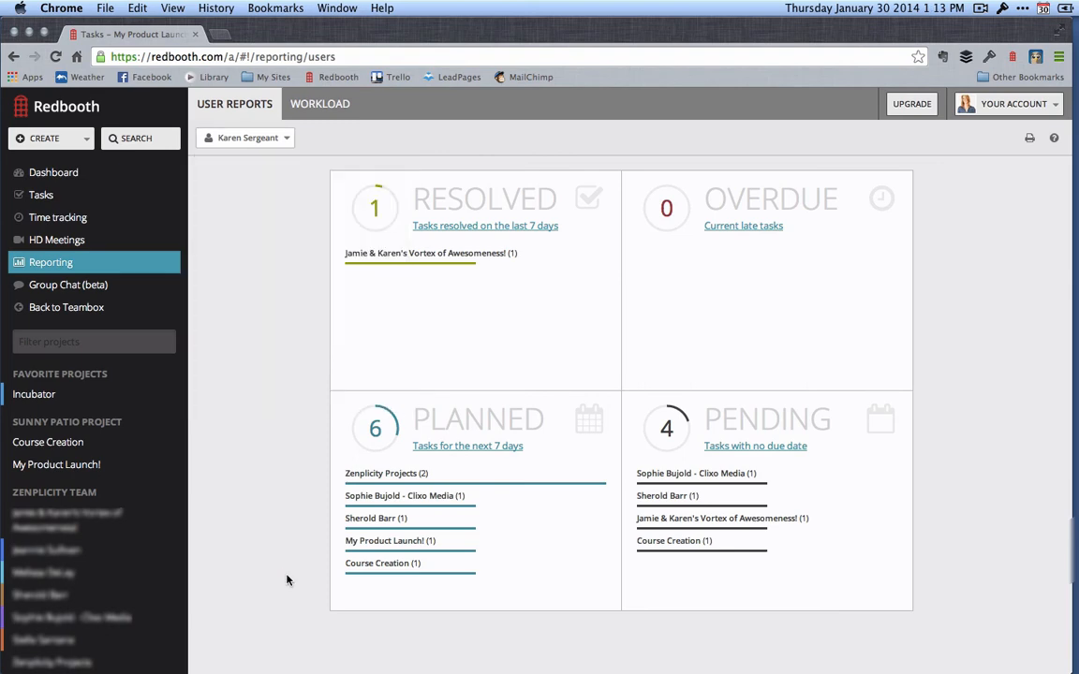
Step: Review the workload report of urgent, late, due-soon and other tasks for each team member
click(326, 105)
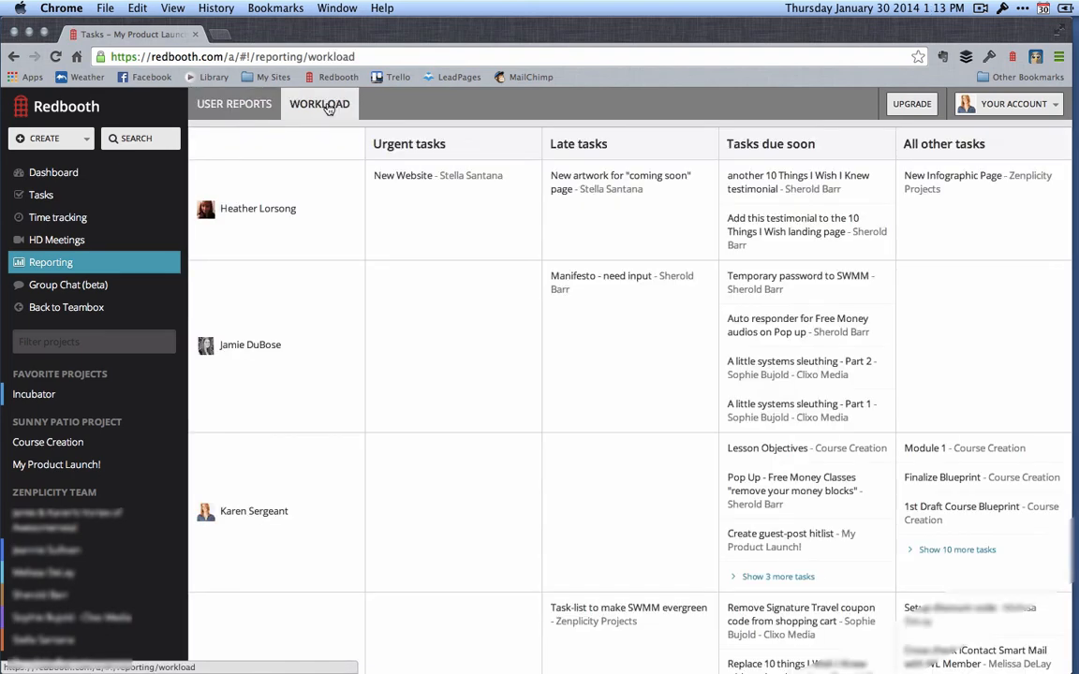
scroll(362, 494, down, 3)
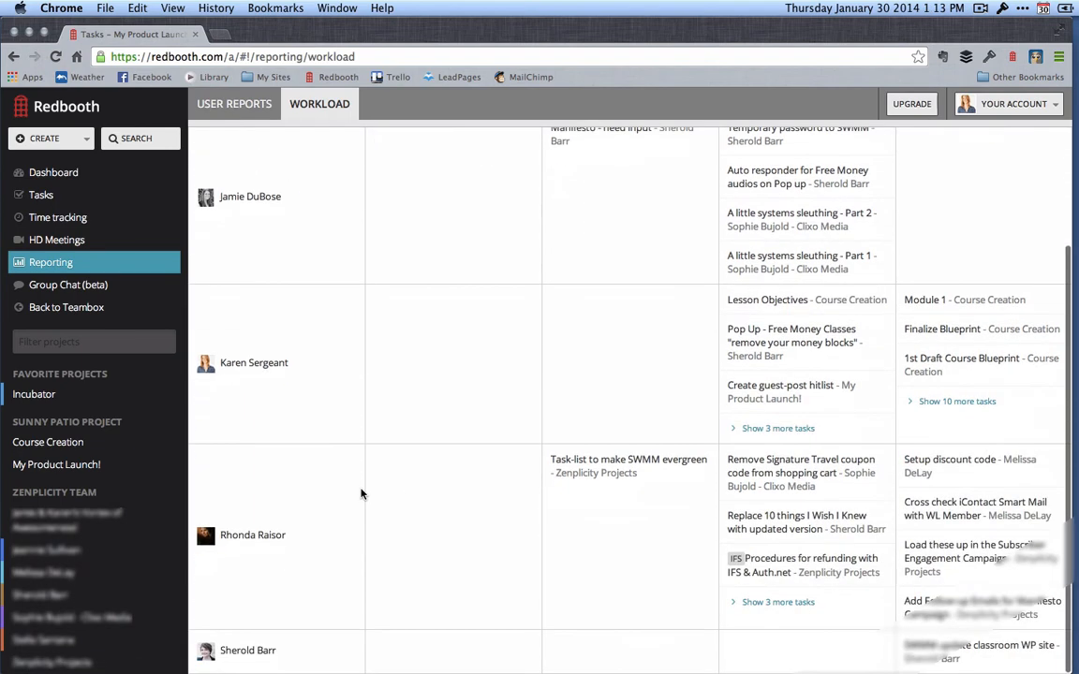
scroll(362, 493, up, 3)
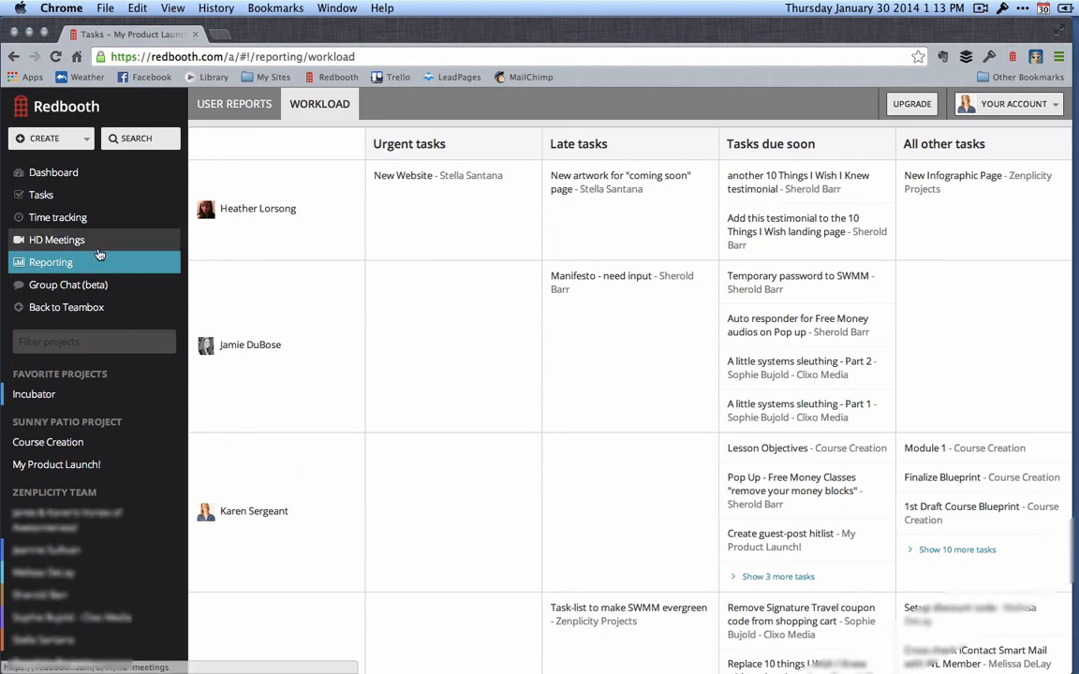
Step: Show the task calendar for all users and look through the tasks scheduled in January 2014
click(89, 204)
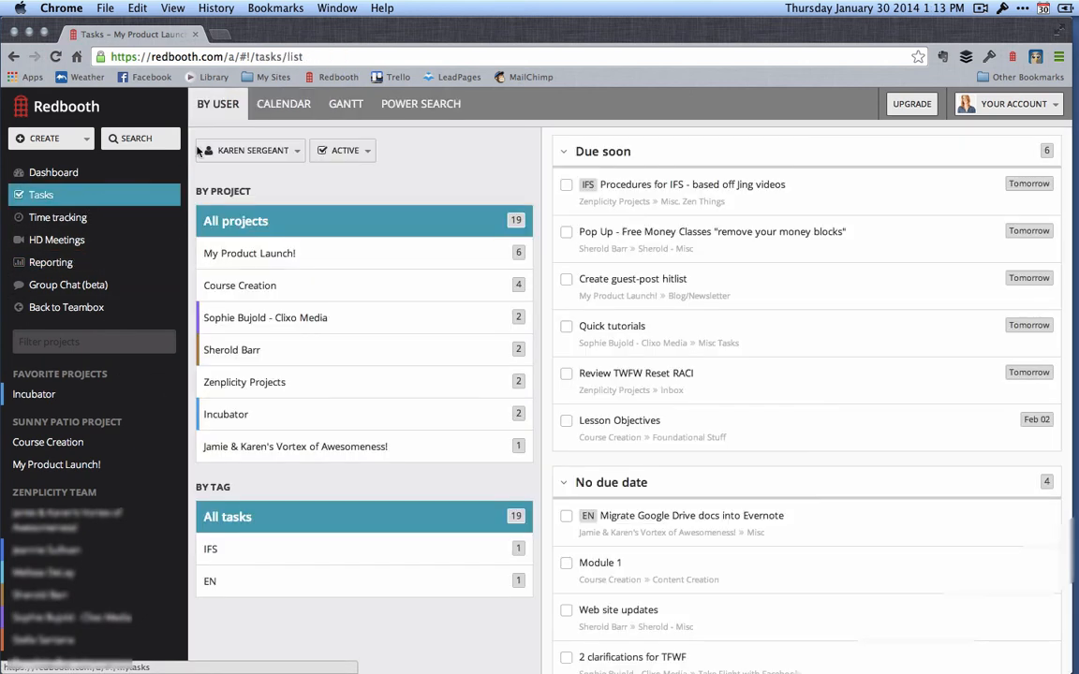
click(281, 105)
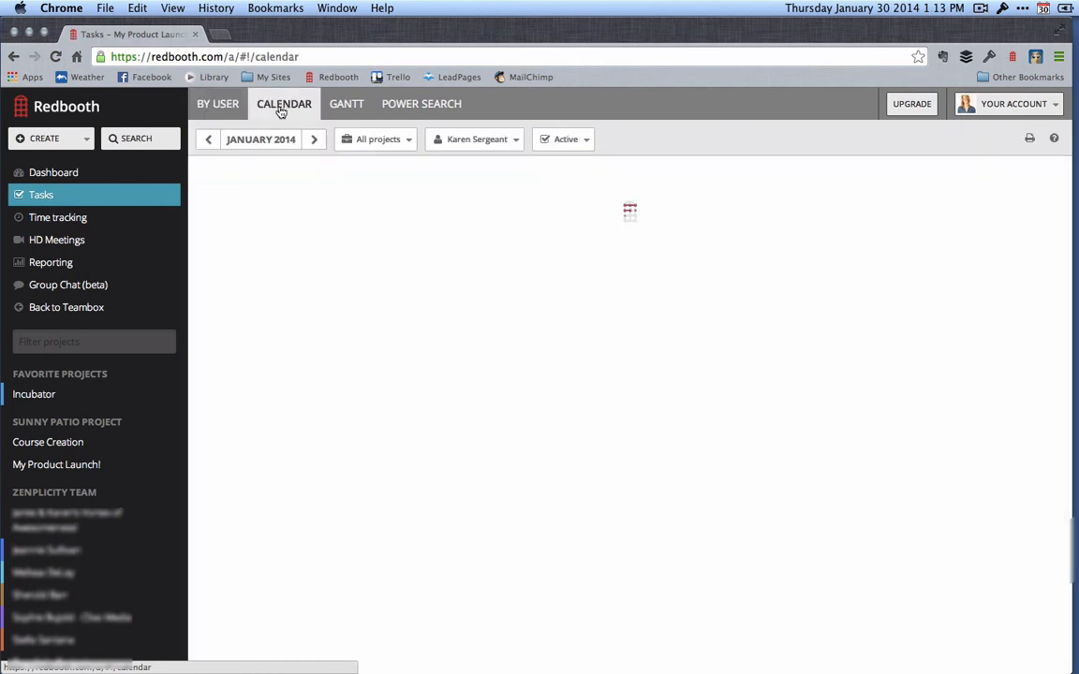
click(468, 140)
click(458, 422)
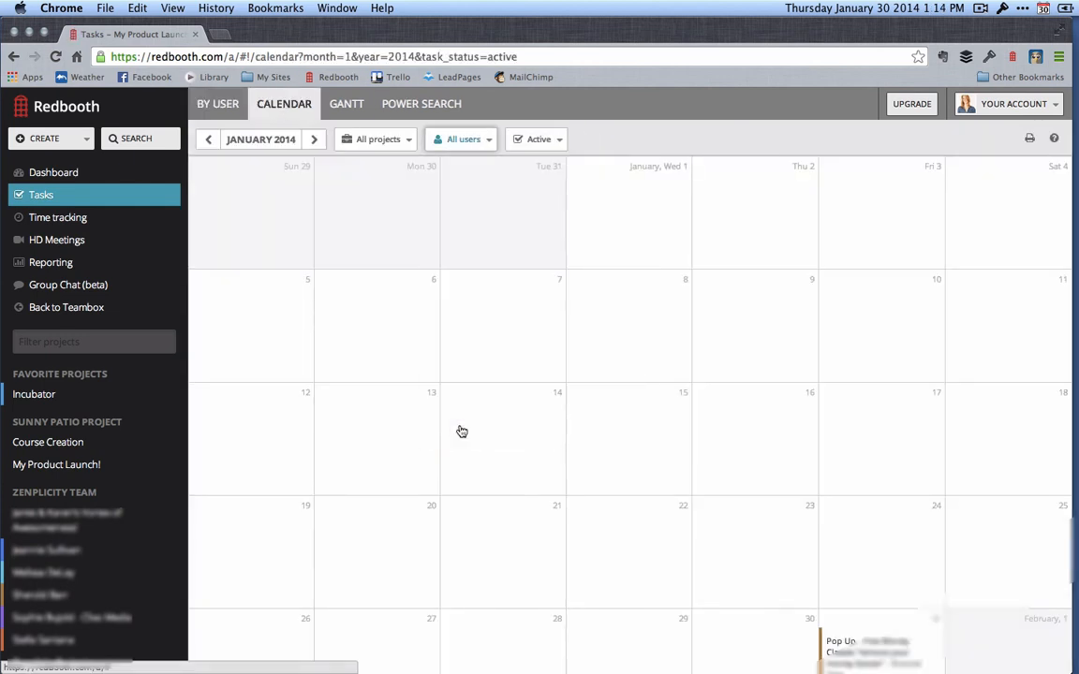
scroll(487, 461, down, 3)
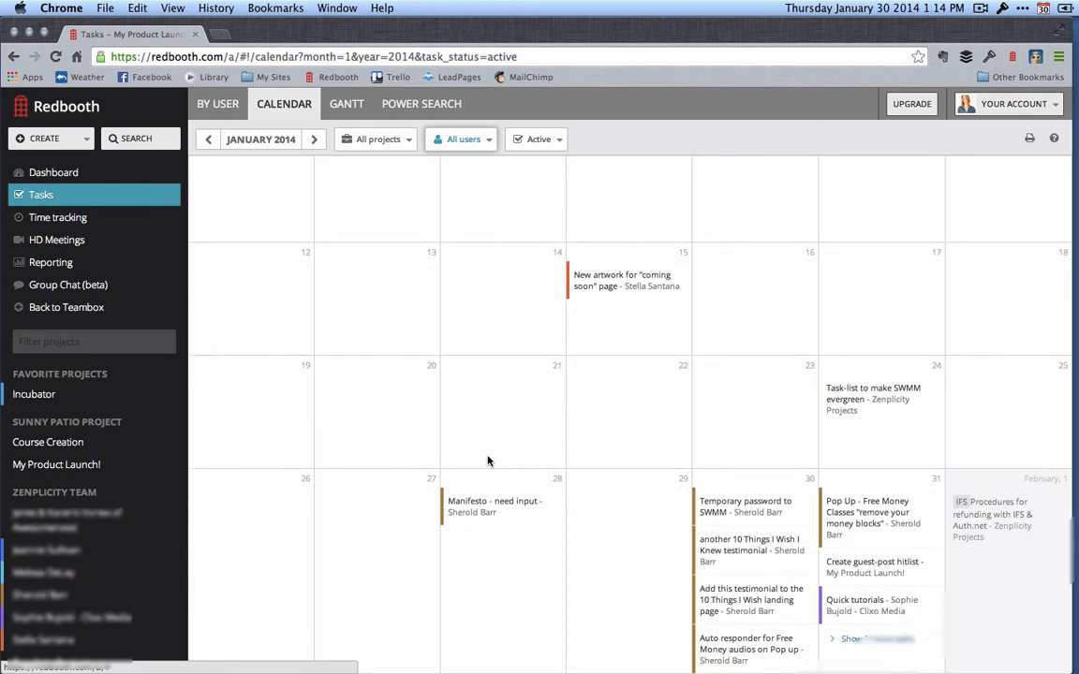
Step: Advance the task calendar to February 2014 and review the month's scheduled tasks
click(315, 140)
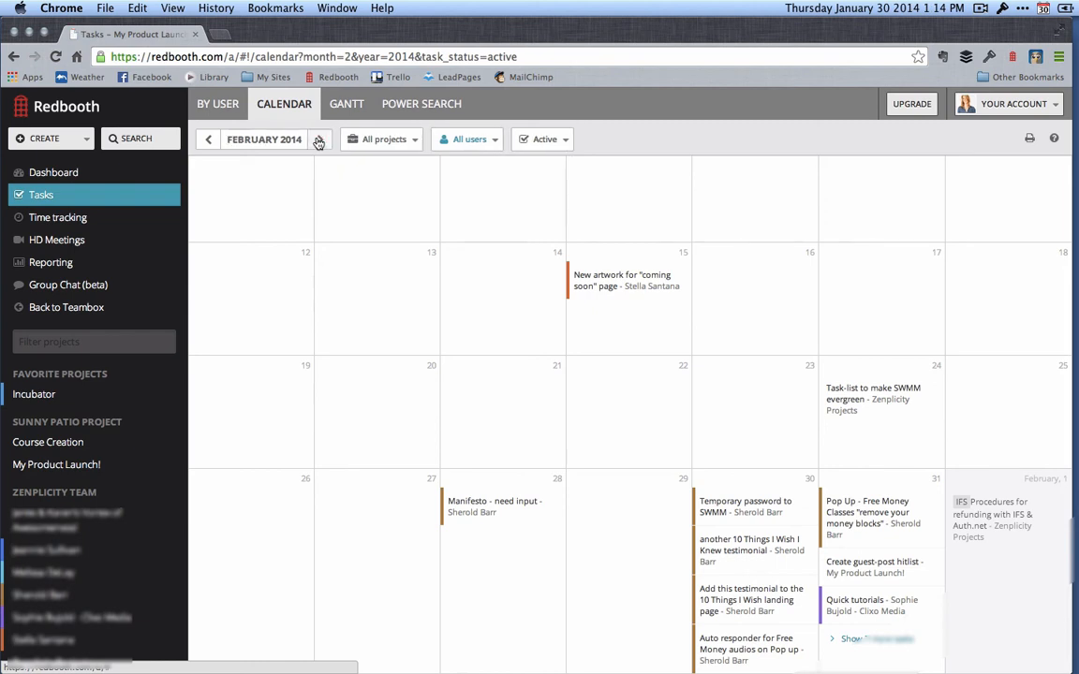
scroll(349, 320, up, 3)
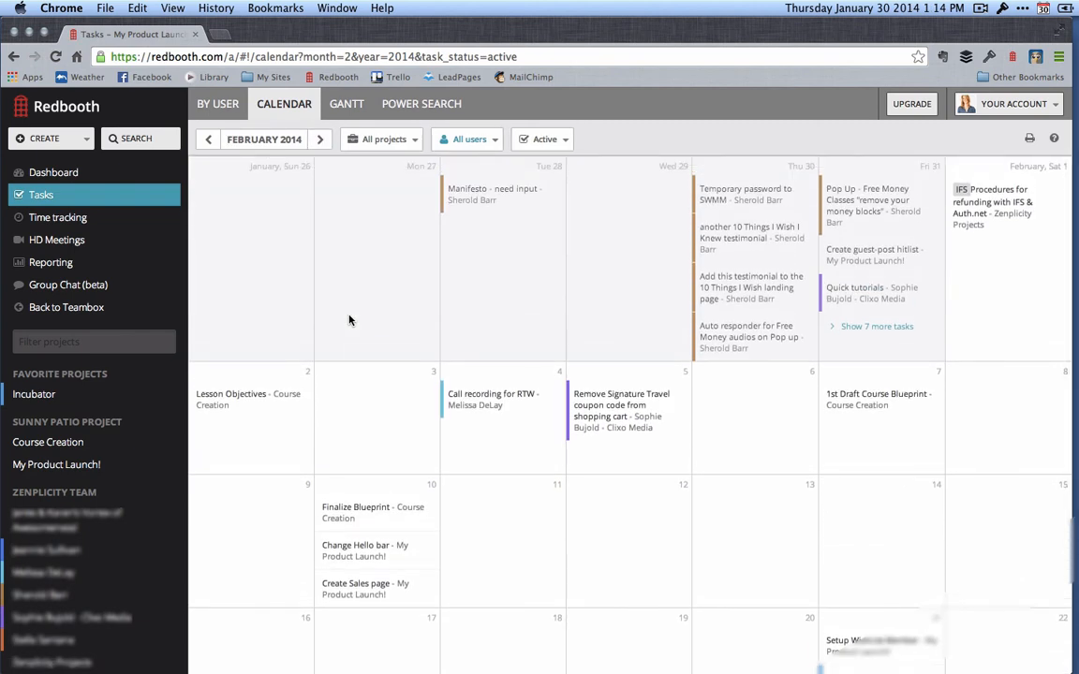
scroll(348, 320, down, 2)
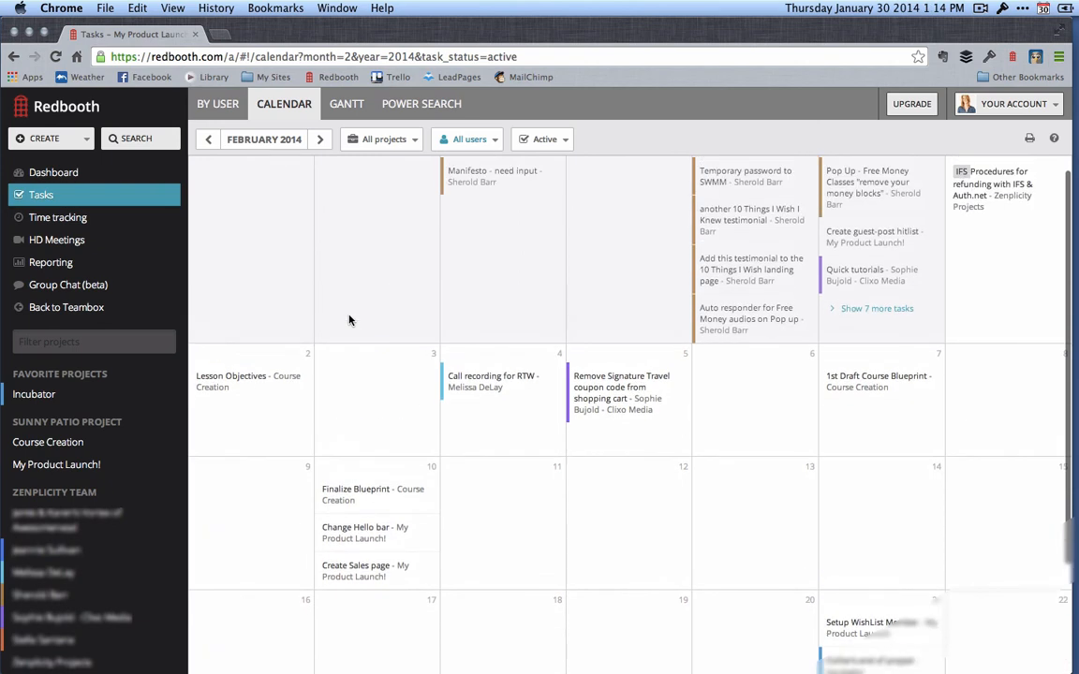
scroll(349, 321, up, 2)
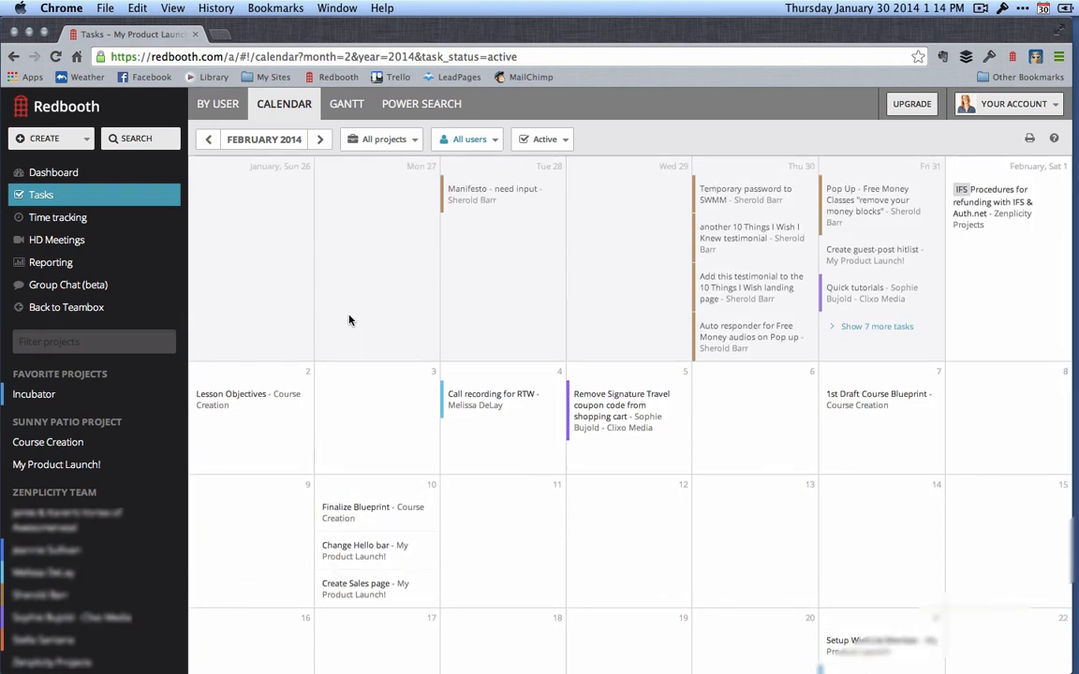